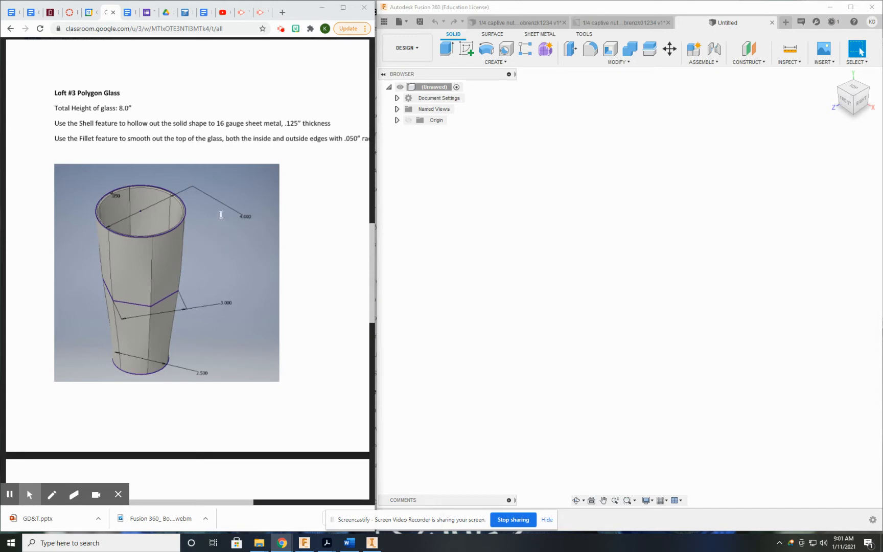
# Start a sketch on the horizontal origin plane and draw a circle about 3.16 in in diameter centred on the origin.
pyautogui.click(465, 48)
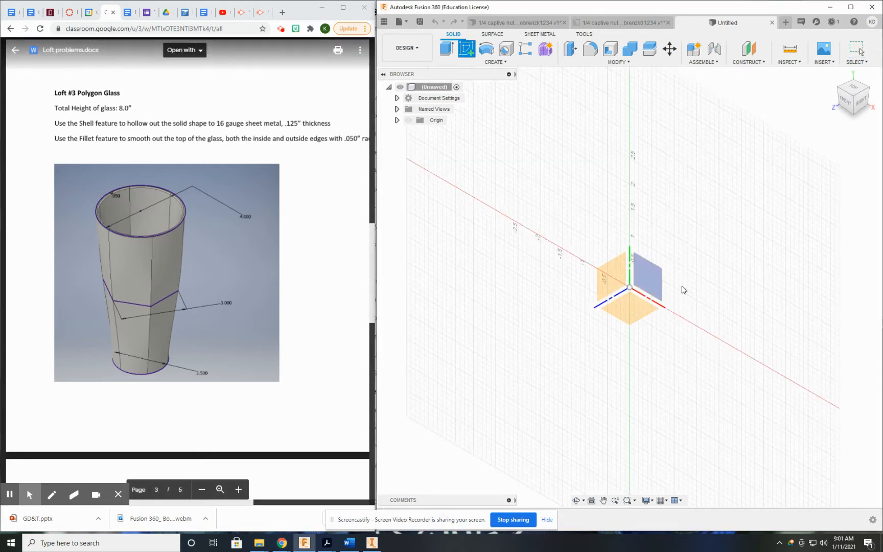
pyautogui.click(630, 305)
pyautogui.press('c')
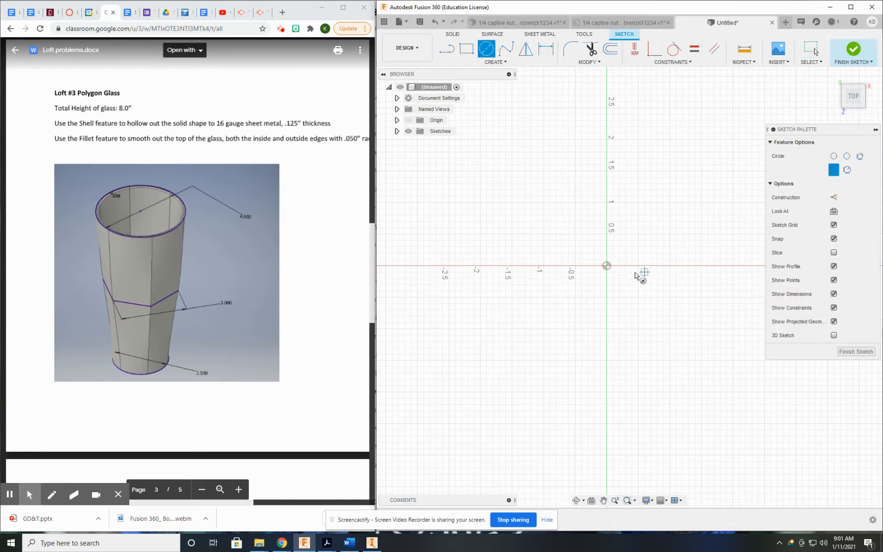
pyautogui.click(606, 265)
pyautogui.click(665, 185)
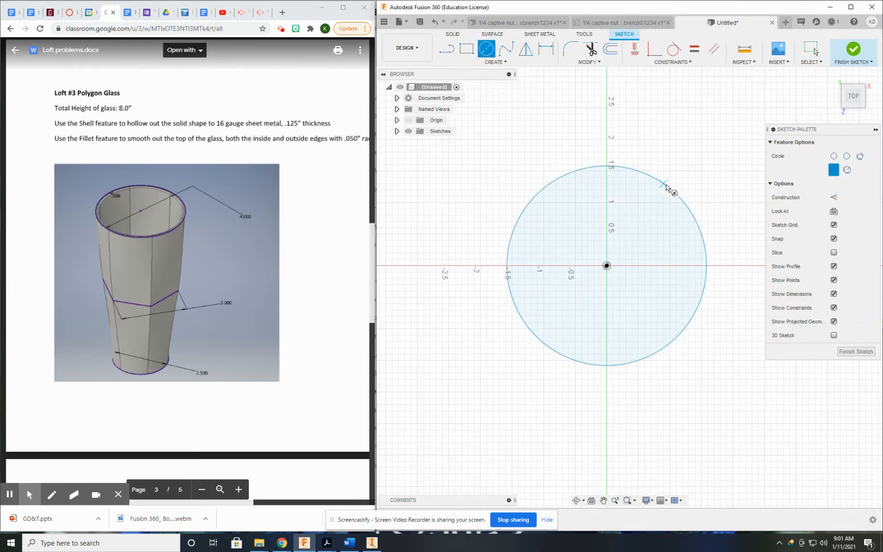
# Dimension the base circle's diameter to 2.5 in and finish the sketch.
pyautogui.moveTo(629, 124); pyautogui.dragTo(577, 106, button='middle')
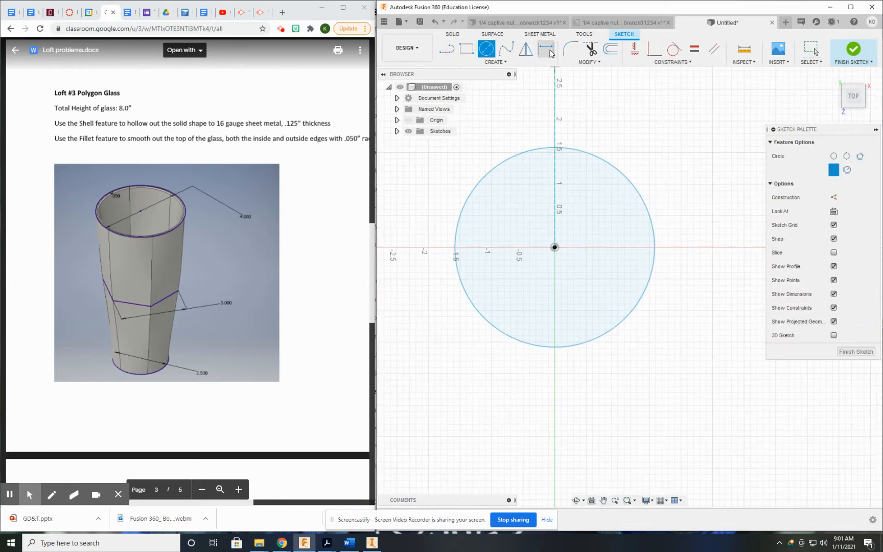
pyautogui.click(546, 49)
pyautogui.click(454, 251)
pyautogui.click(442, 306)
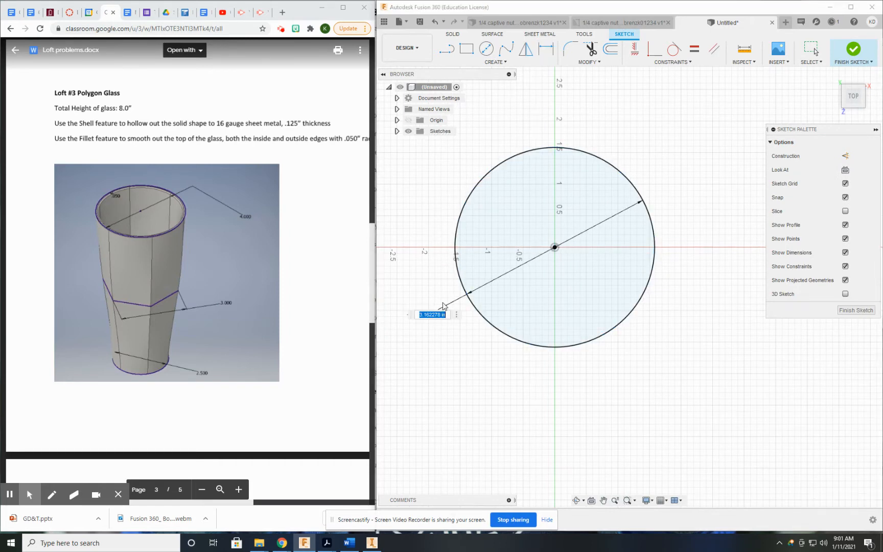
pyautogui.write('2.5')
pyautogui.press('Return')
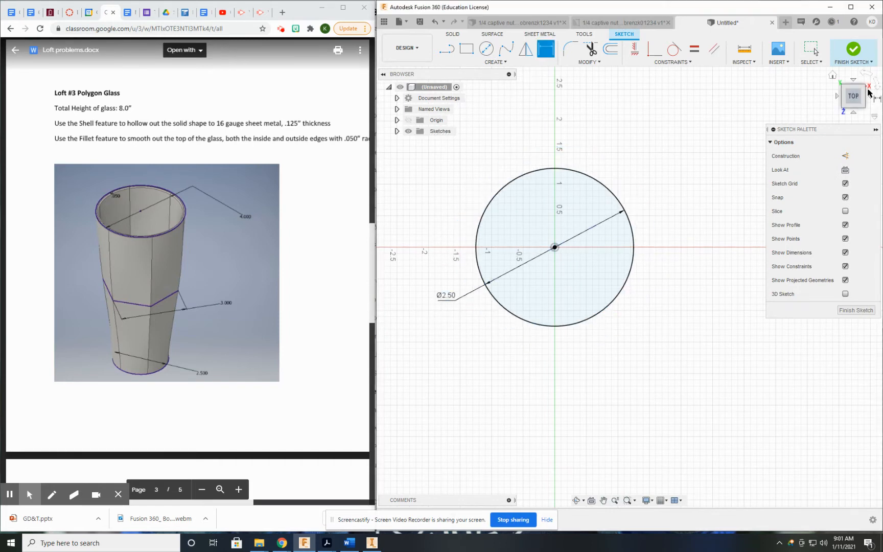
pyautogui.click(860, 56)
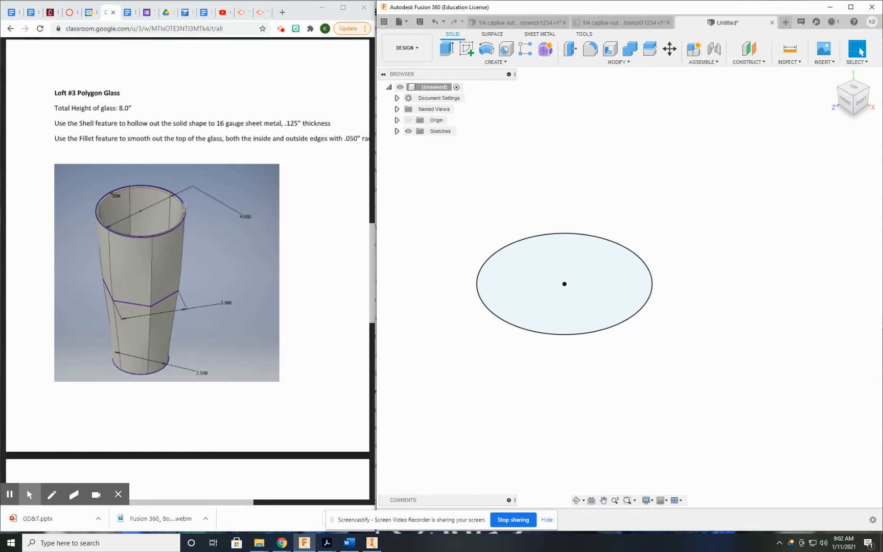
# Create a construction plane offset 4 in above the base circle's profile.
pyautogui.click(749, 50)
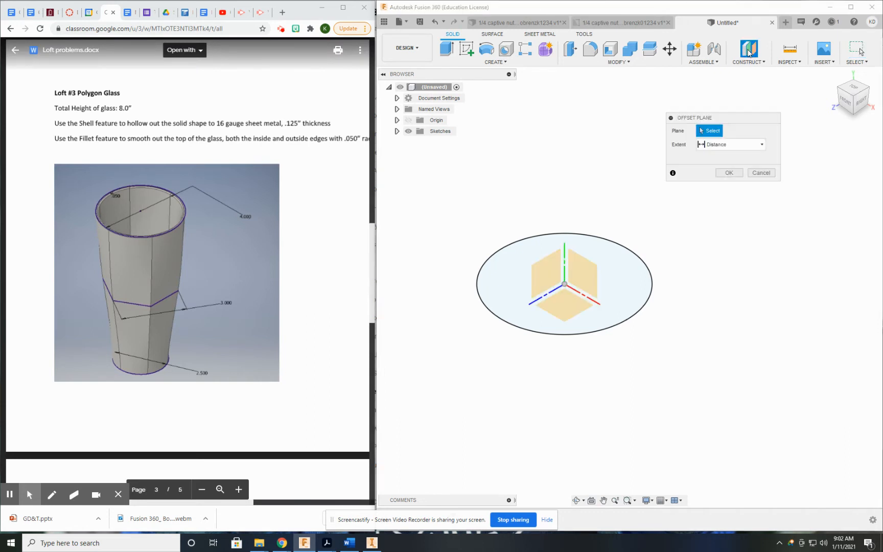
pyautogui.click(623, 281)
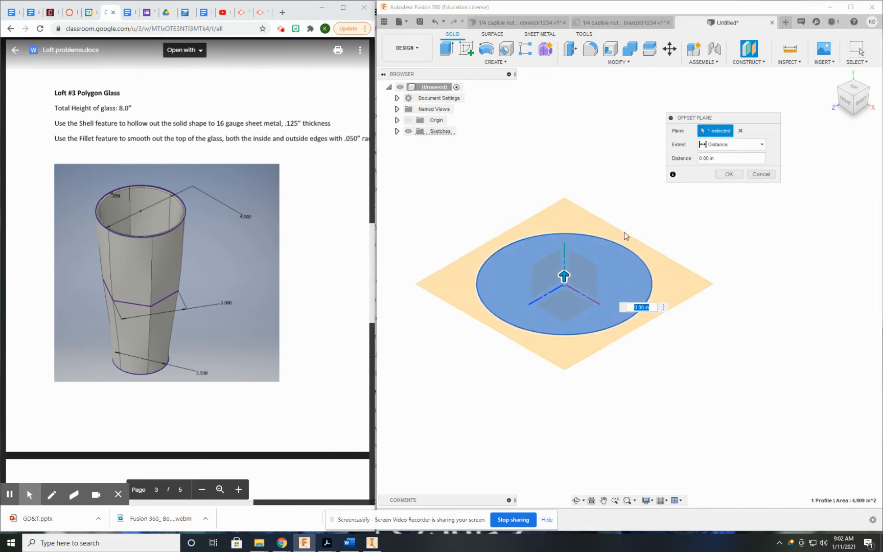
pyautogui.write('4')
pyautogui.click(729, 174)
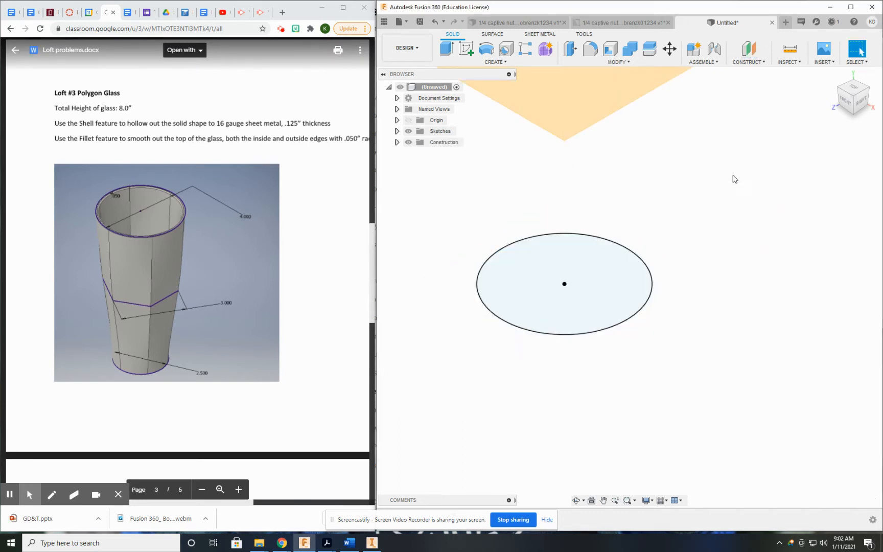
# Create a second construction plane offset 4 in above the first offset plane.
pyautogui.moveTo(727, 199); pyautogui.dragTo(674, 280, button='middle')
pyautogui.click(748, 50)
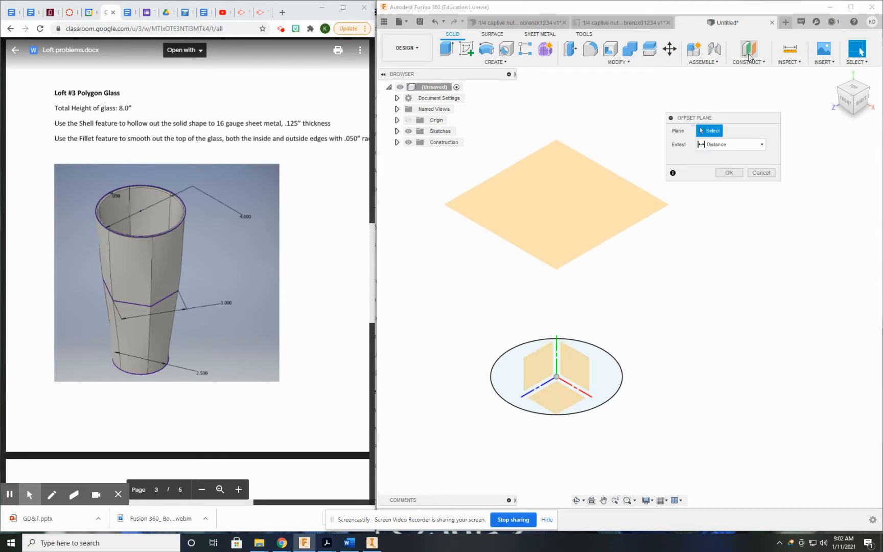
pyautogui.click(606, 203)
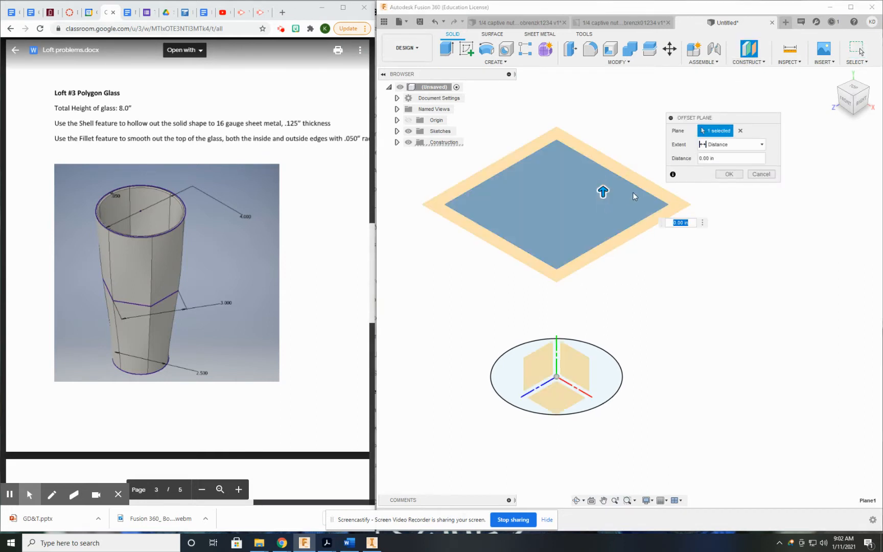
pyautogui.write('-4')
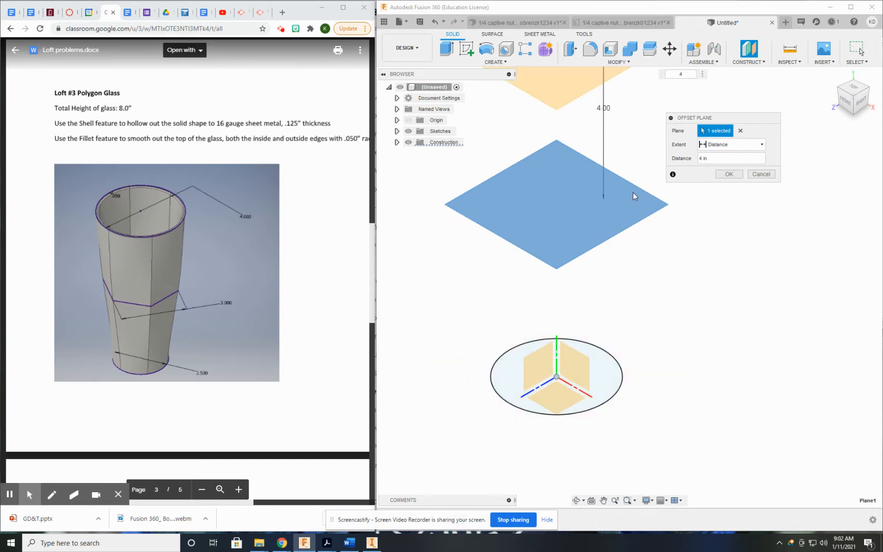
pyautogui.click(729, 174)
# Sketch a circumscribed six-sided polygon about 3.94 in across flats, centred on the origin, on the middle plane and finish the sketch.
pyautogui.scroll(-2, 632, 286)
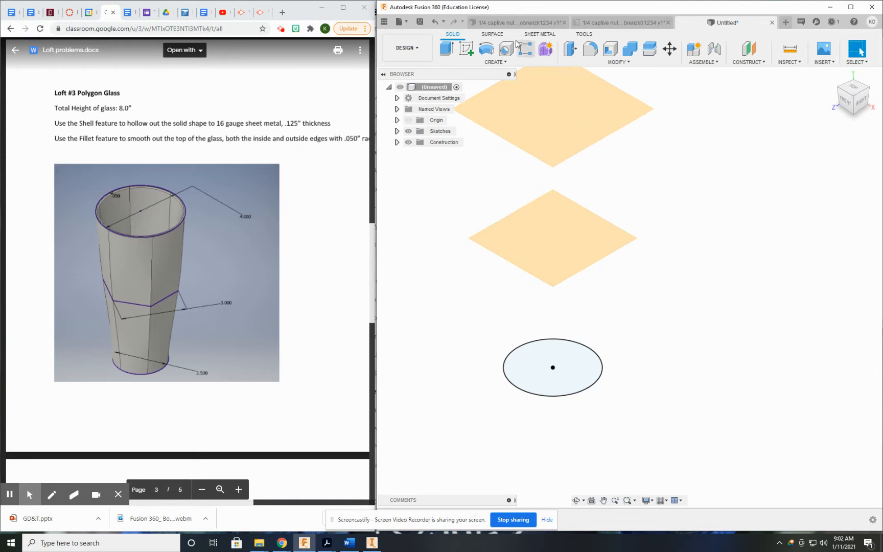
pyautogui.click(466, 49)
pyautogui.click(584, 272)
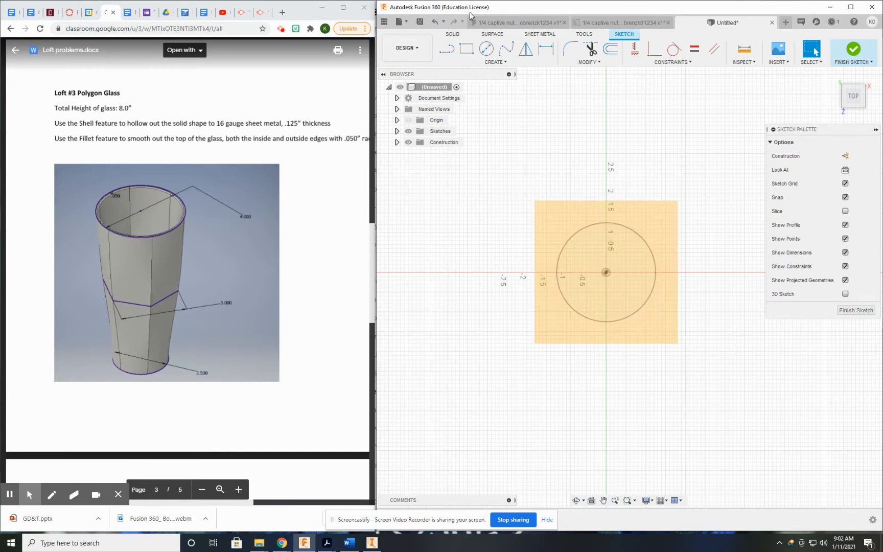
pyautogui.click(495, 62)
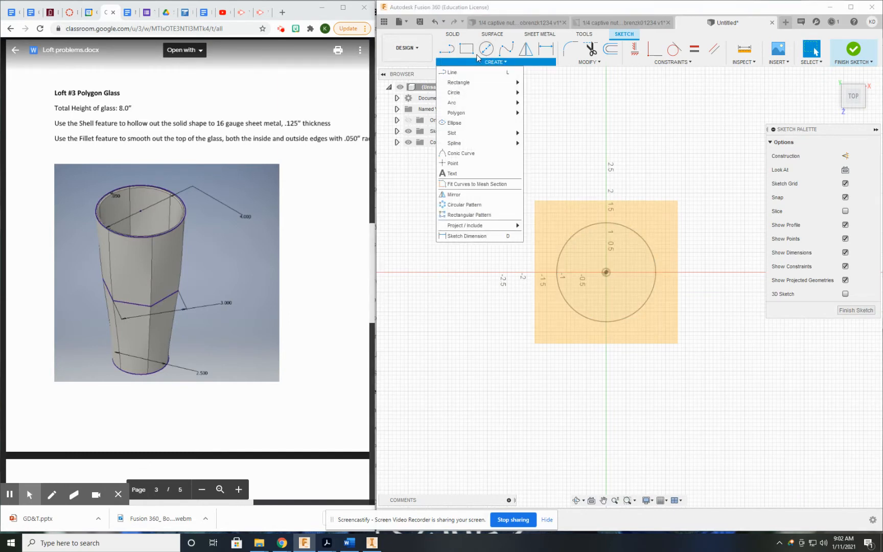
pyautogui.moveTo(491, 113)
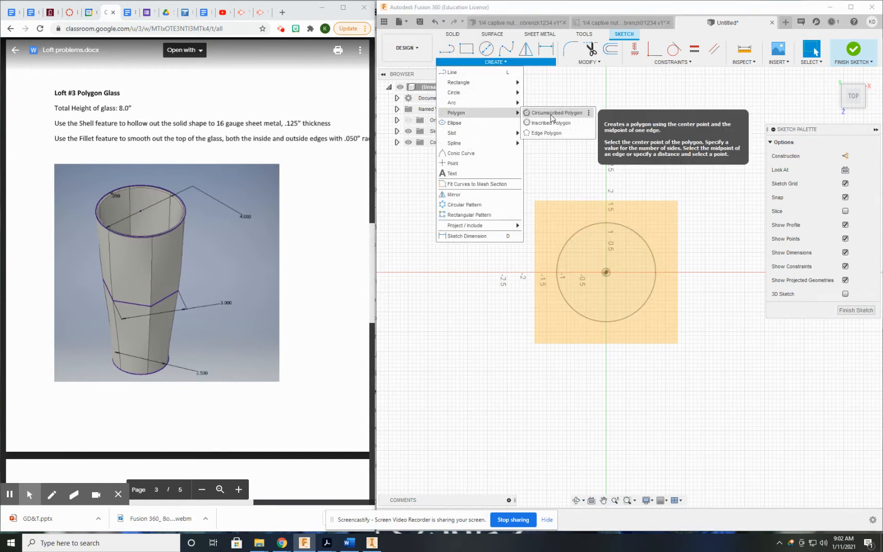
pyautogui.click(552, 114)
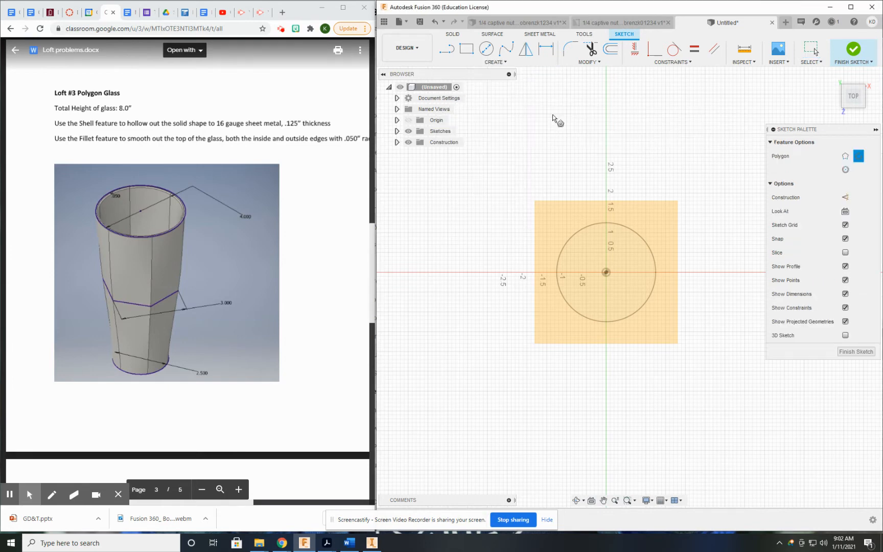
pyautogui.click(605, 272)
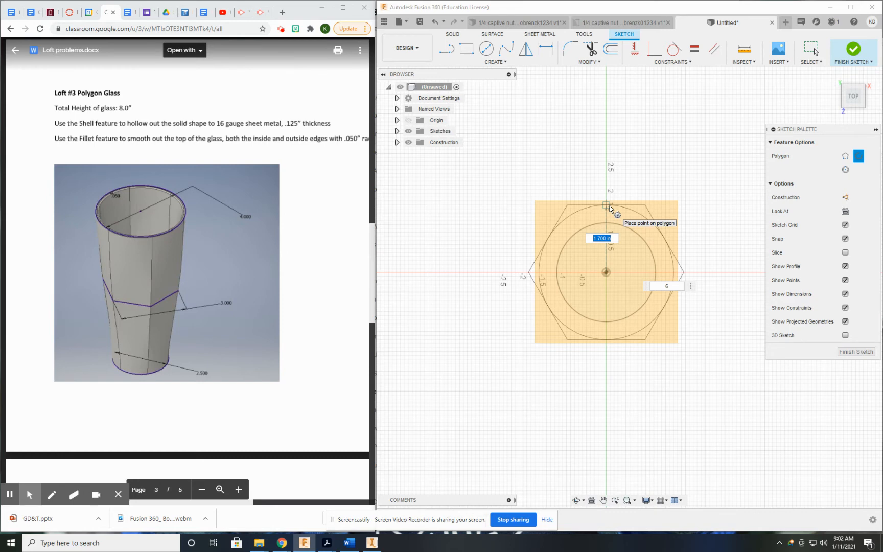
pyautogui.click(637, 200)
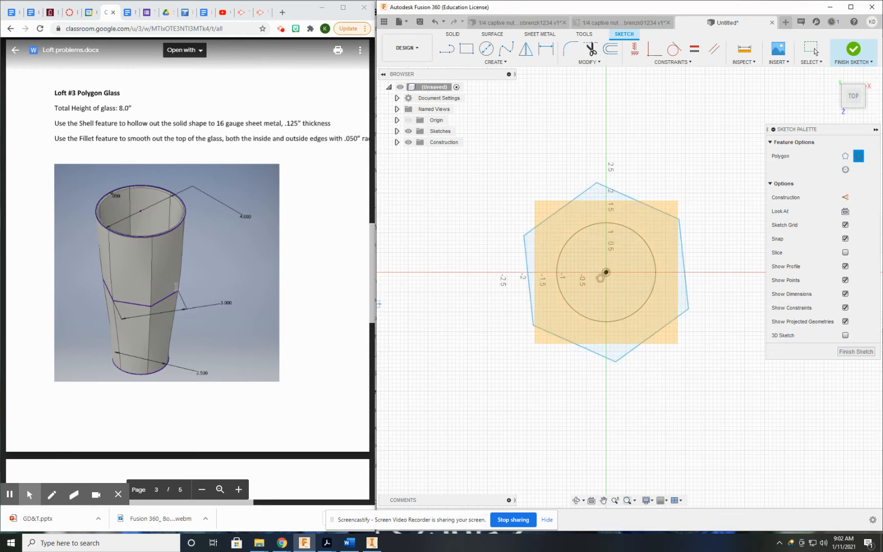
pyautogui.click(853, 51)
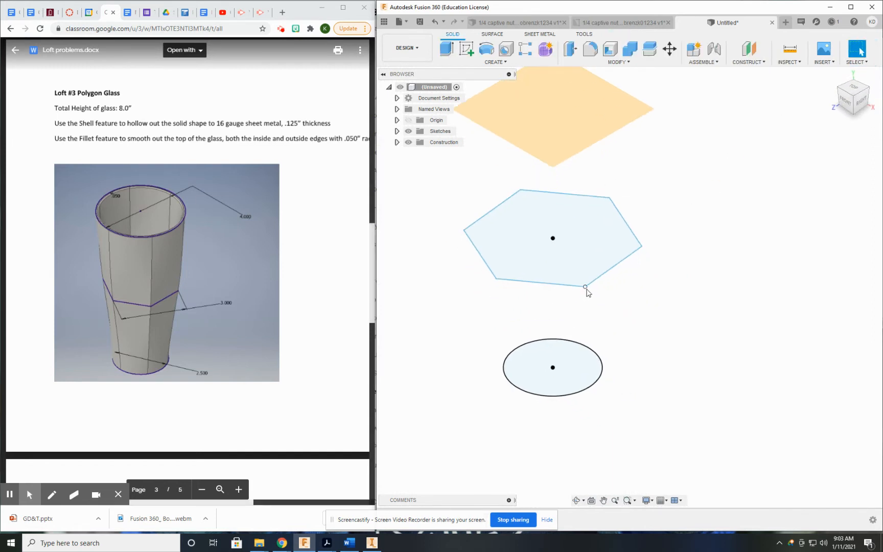
# Reopen the hexagon's sketch, move one vertex onto the vertical axis and constrain it vertically in line with the origin.
pyautogui.moveTo(587, 293)
pyautogui.mouseDown()
pyautogui.moveTo(525, 293)
pyautogui.moveTo(587, 295)
pyautogui.moveTo(559, 301)
pyautogui.moveTo(591, 293)
pyautogui.mouseUp()
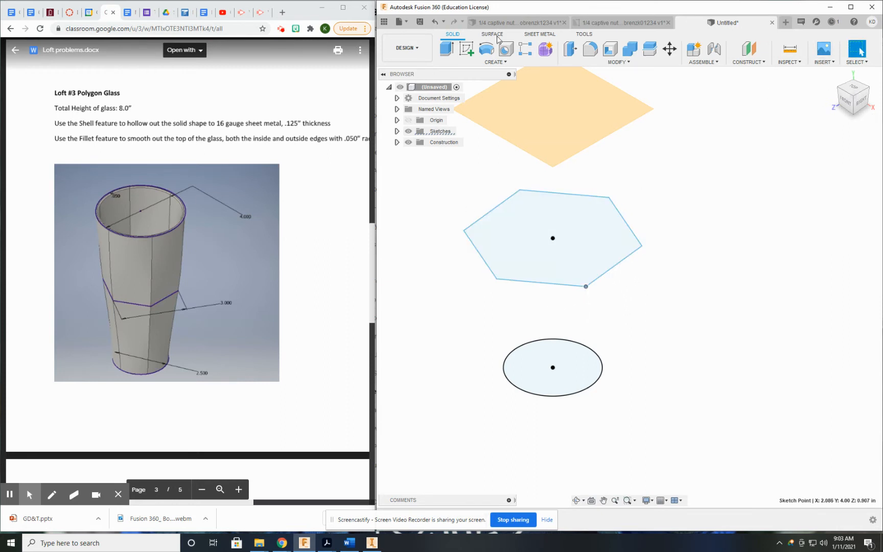
pyautogui.click(397, 132)
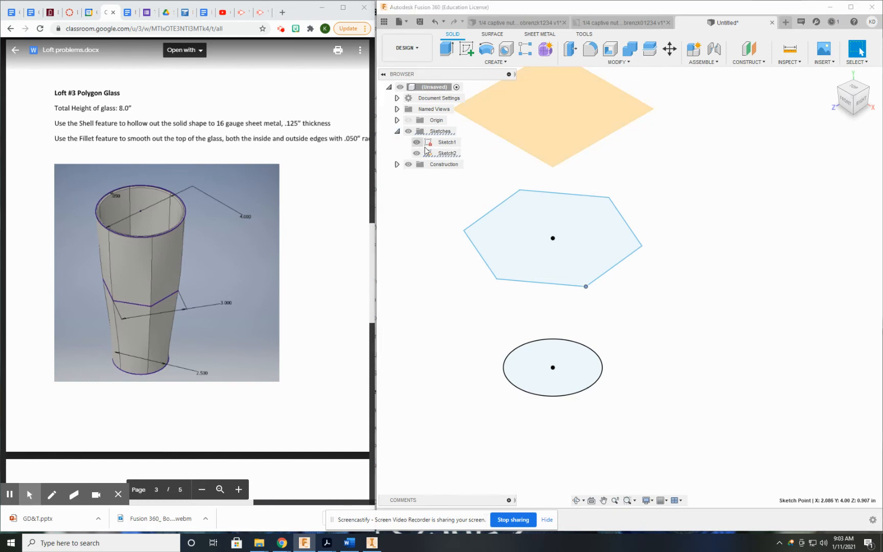
pyautogui.doubleClick(446, 154)
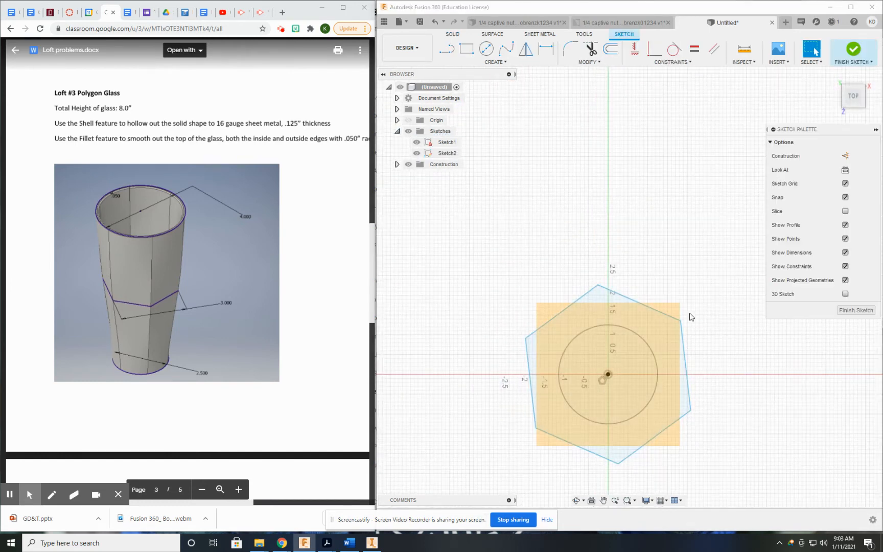
pyautogui.moveTo(688, 312); pyautogui.dragTo(628, 157, button='middle')
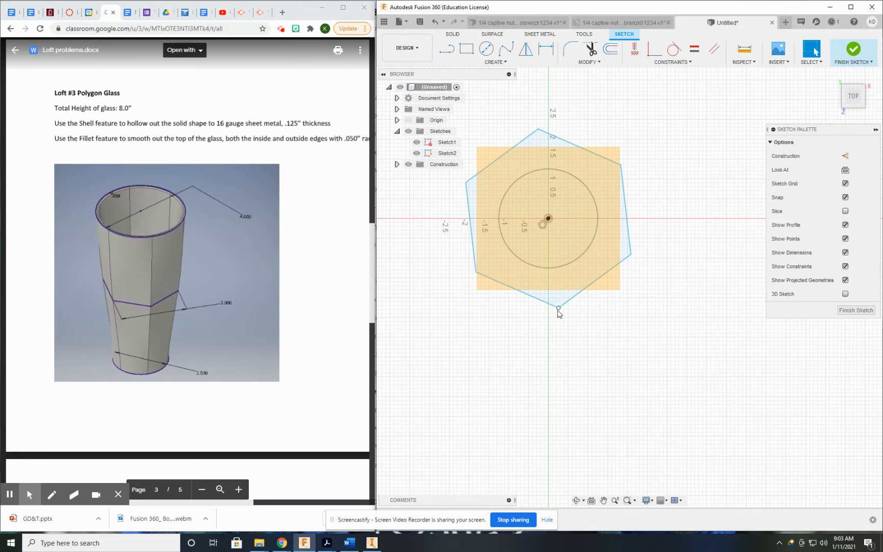
pyautogui.moveTo(558, 309); pyautogui.dragTo(548, 309)
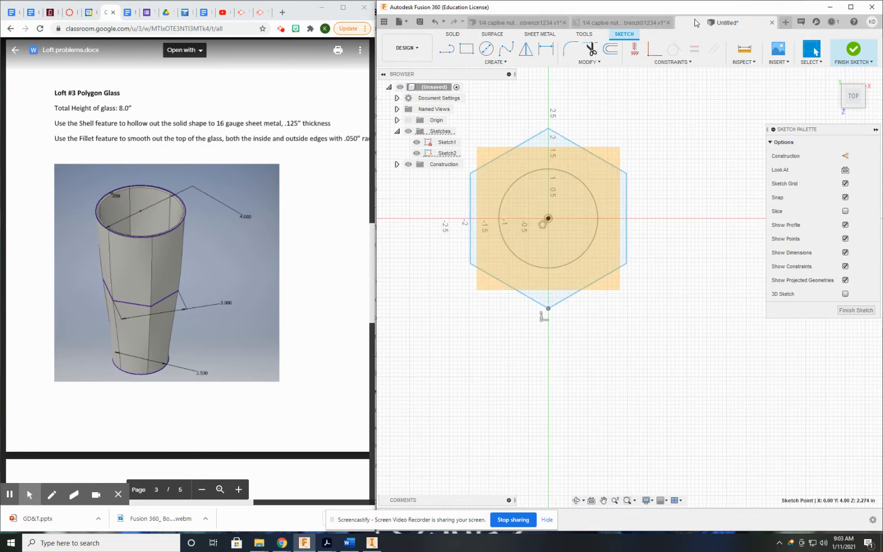
pyautogui.click(634, 49)
pyautogui.click(548, 218)
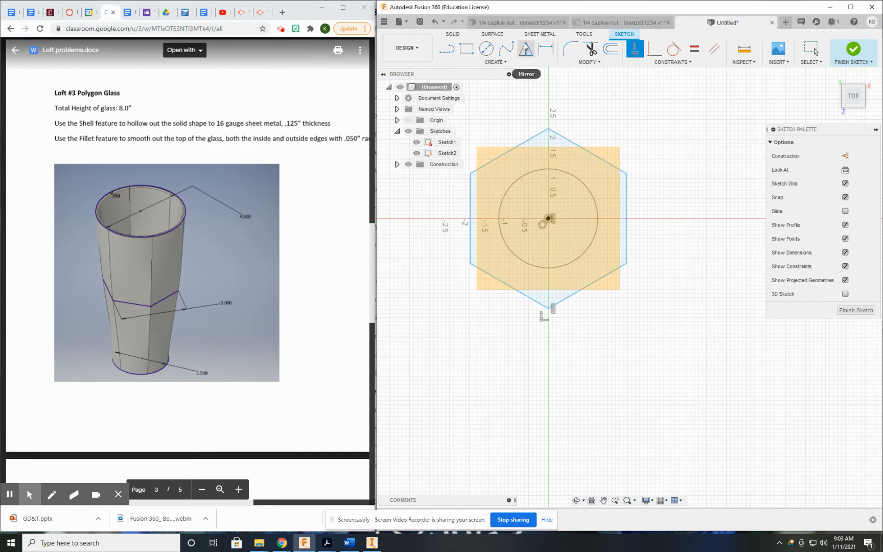
# Dimension the distance between the hexagon's two vertical sides as 3 in and finish the sketch.
pyautogui.click(546, 49)
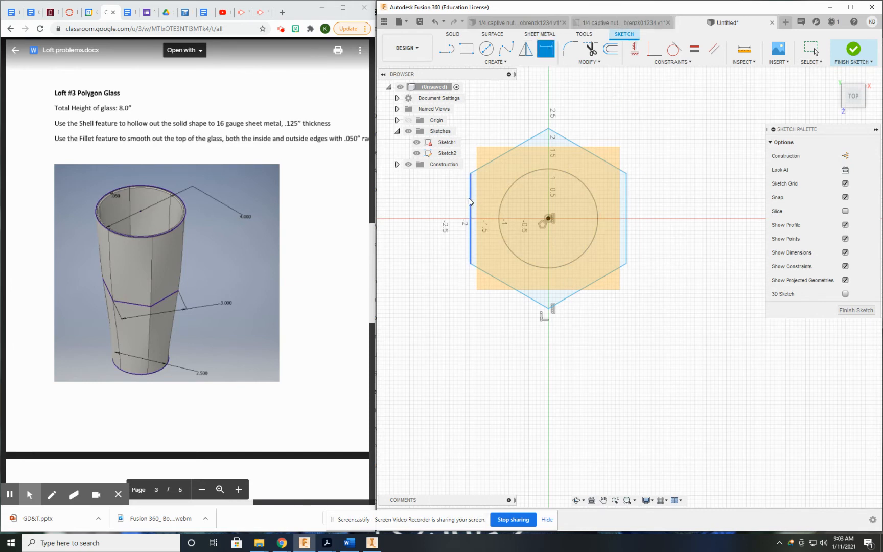
pyautogui.click(469, 200)
pyautogui.click(626, 202)
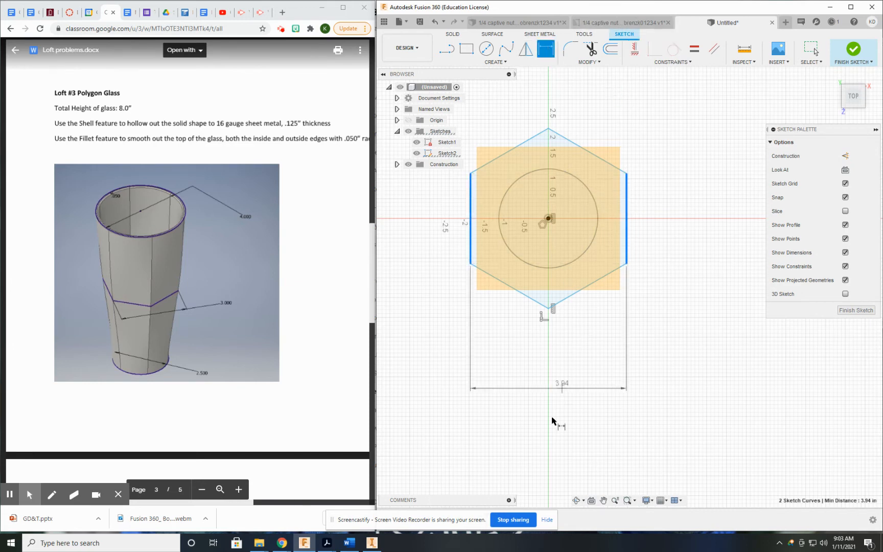
pyautogui.click(561, 353)
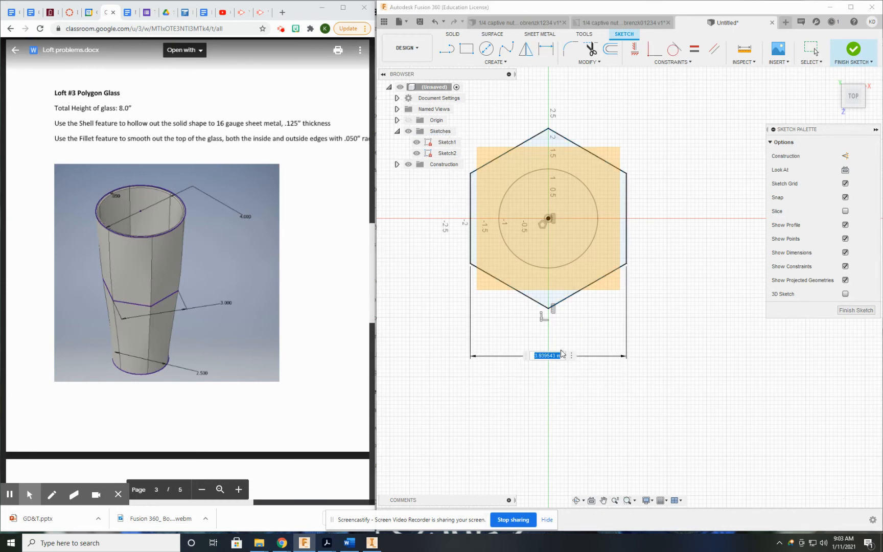
pyautogui.write('3')
pyautogui.press('Return')
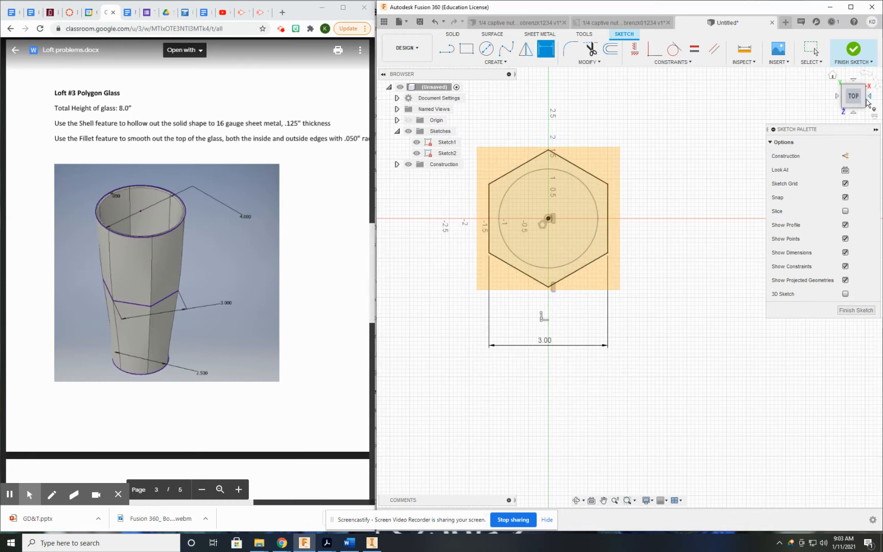
pyautogui.click(852, 50)
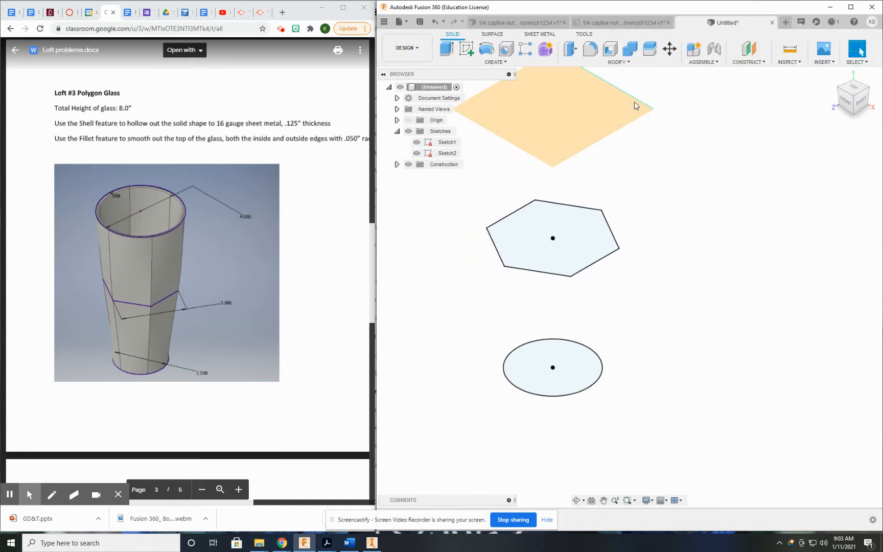
# Start a sketch on the uppermost offset plane and draw a circle centred on the origin, larger than the hexagon.
pyautogui.click(567, 102)
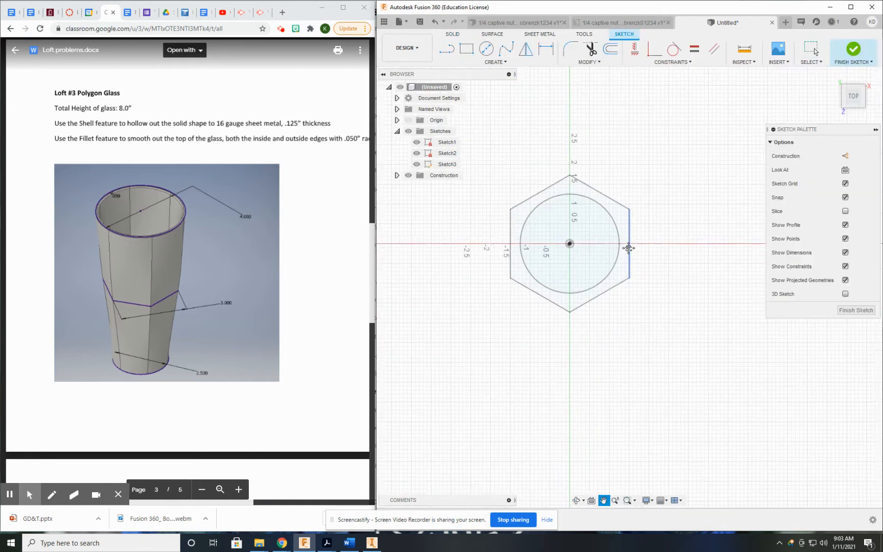
pyautogui.click(486, 48)
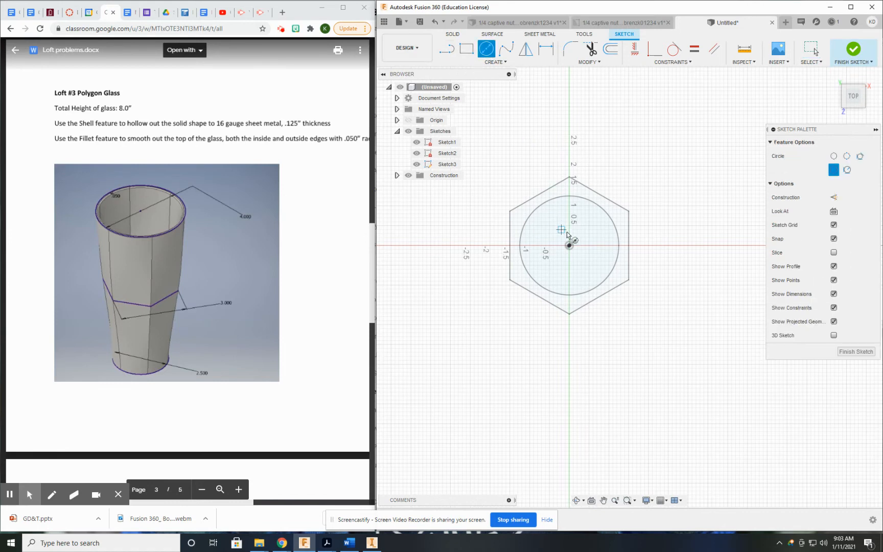
pyautogui.click(569, 245)
pyautogui.click(626, 182)
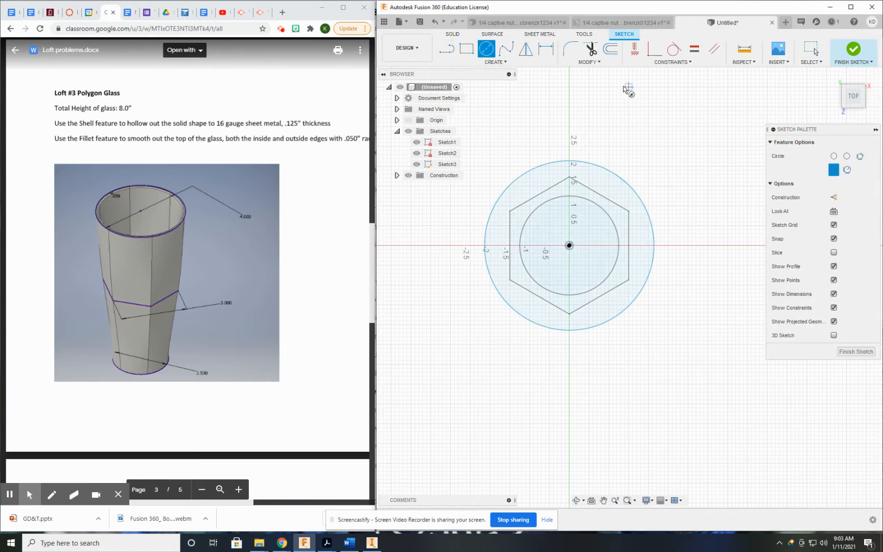
# Dimension the new circle's diameter as 4 in and finish the sketch.
pyautogui.click(545, 49)
pyautogui.click(499, 200)
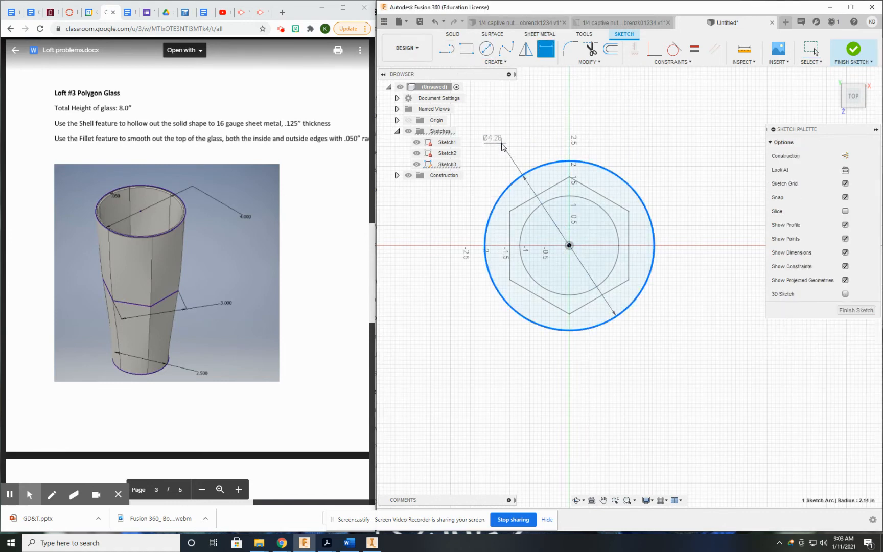
pyautogui.click(500, 145)
pyautogui.write('4')
pyautogui.press('Return')
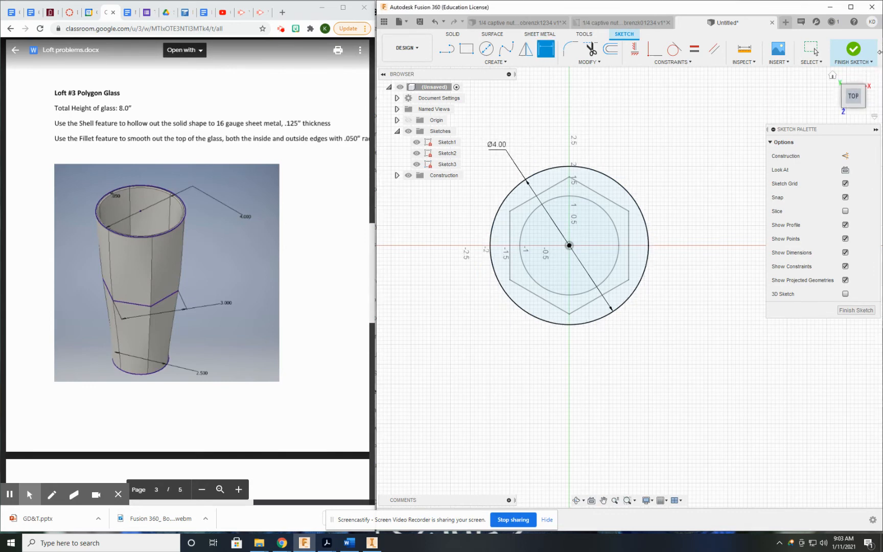
pyautogui.click(853, 49)
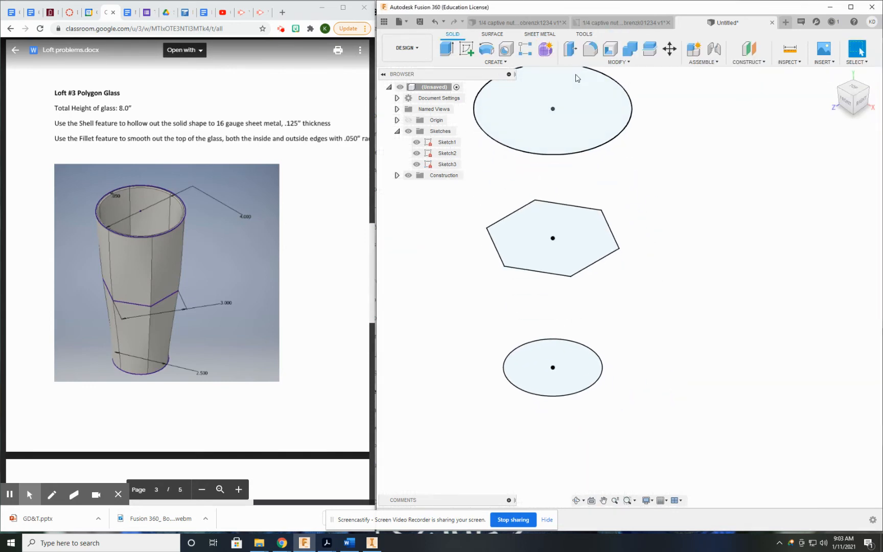
# Loft a new body from the bottom circle through the middle hexagon to the top circle.
pyautogui.click(488, 62)
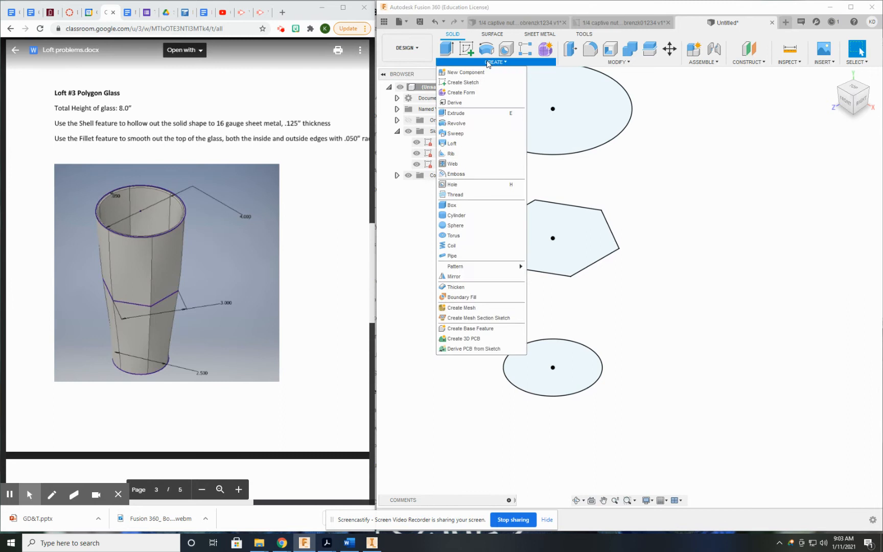
pyautogui.click(475, 144)
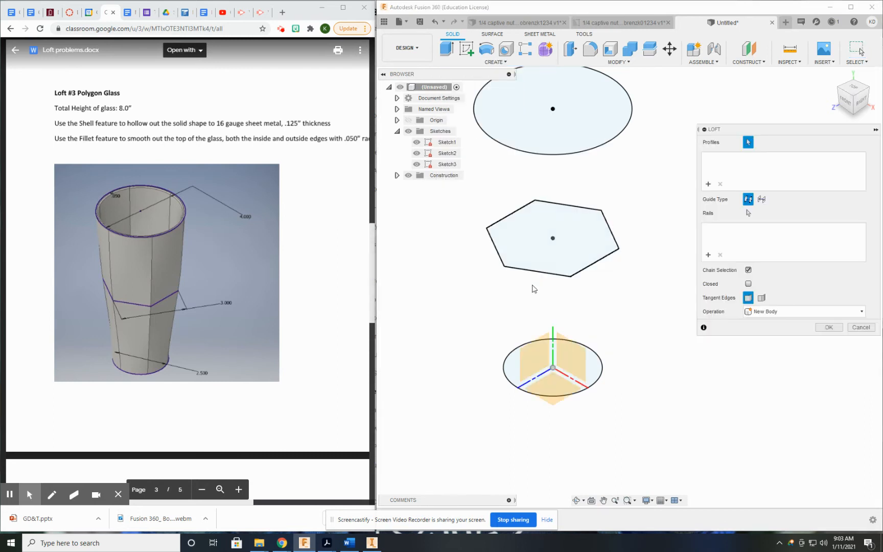
pyautogui.click(596, 371)
pyautogui.click(591, 247)
pyautogui.click(594, 131)
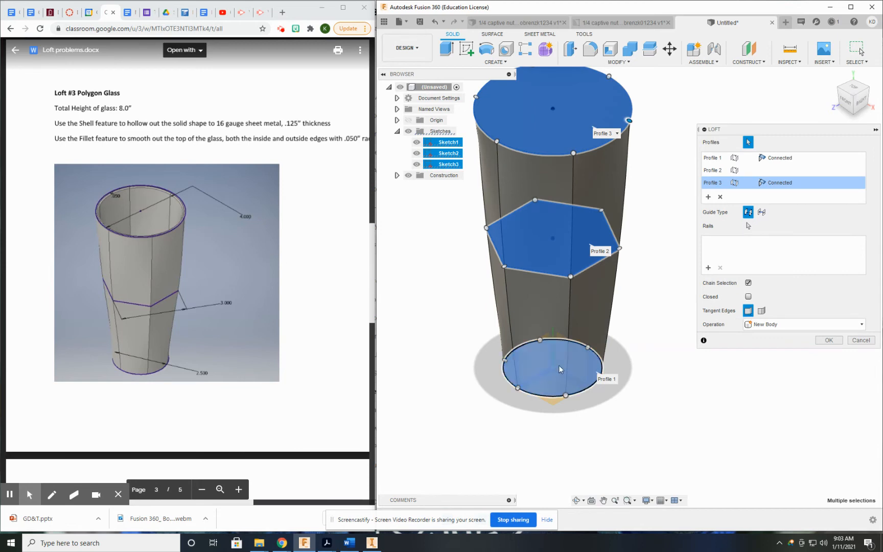
pyautogui.click(828, 340)
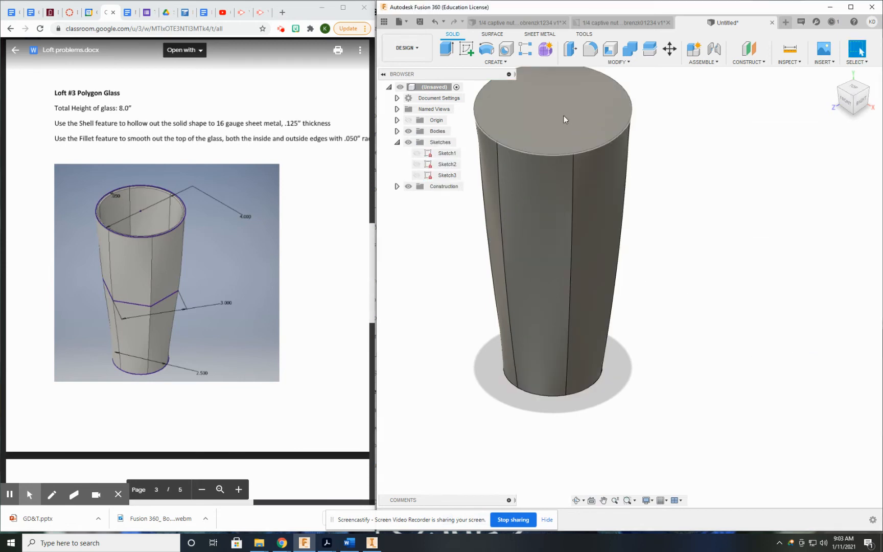
# Shell the glass inward with a 0.125 in wall thickness, removing its top face.
pyautogui.moveTo(566, 251); pyautogui.dragTo(582, 290, button='middle')
pyautogui.click(610, 49)
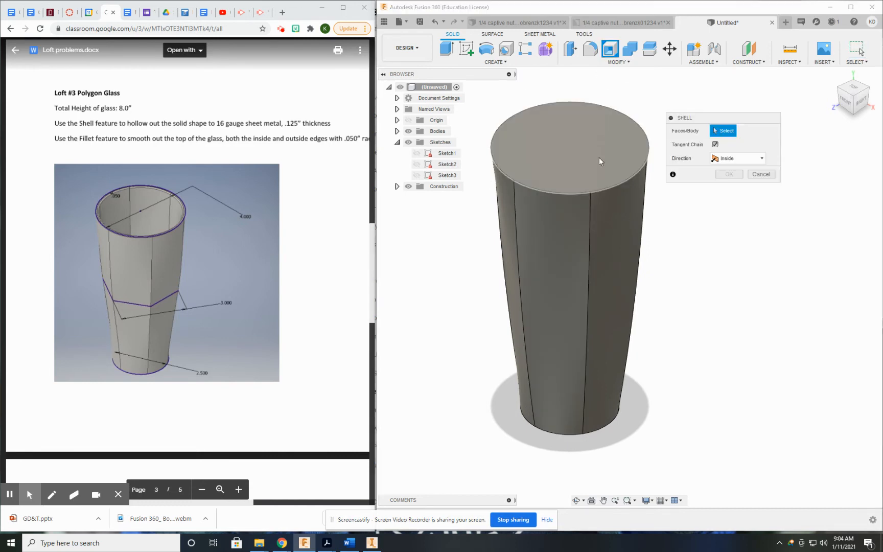
pyautogui.click(595, 157)
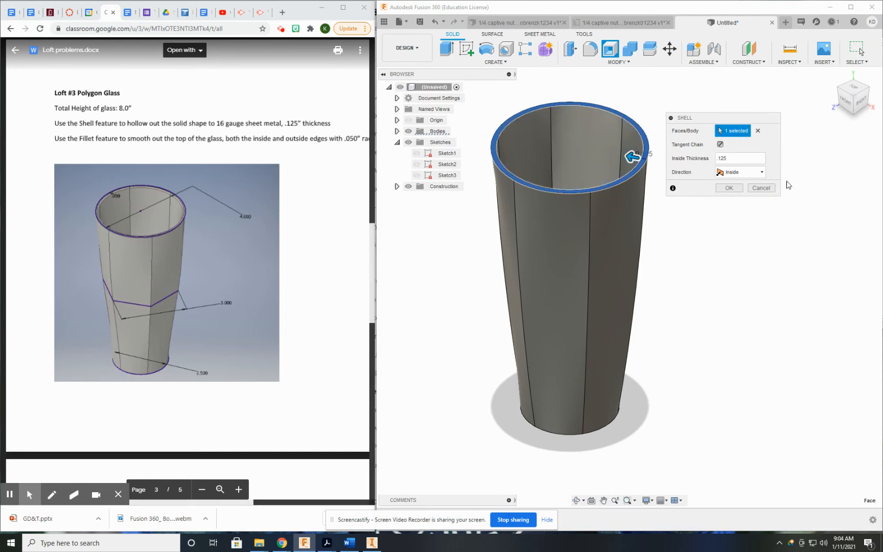
pyautogui.click(730, 188)
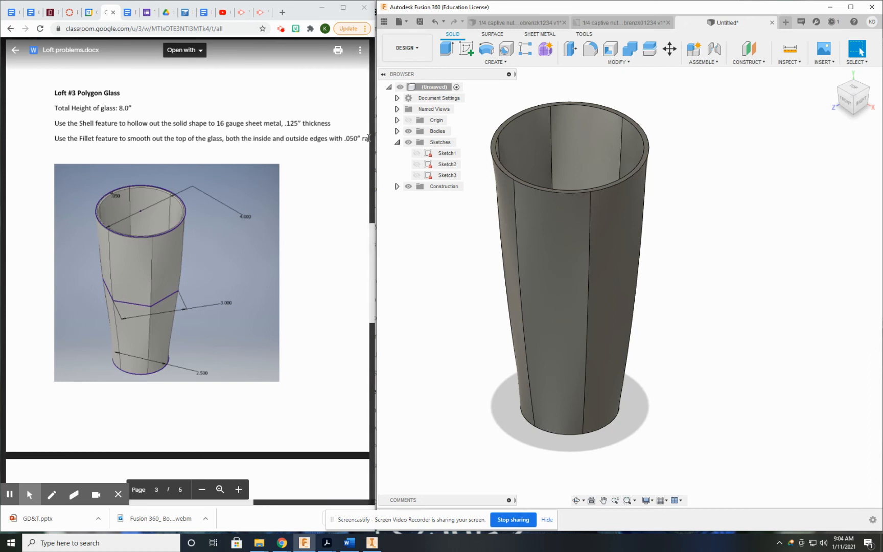
# Fillet all inside and outside edges of the glass's top rim with a constant 0.05 in radius.
pyautogui.moveTo(225, 504); pyautogui.dragTo(250, 498)
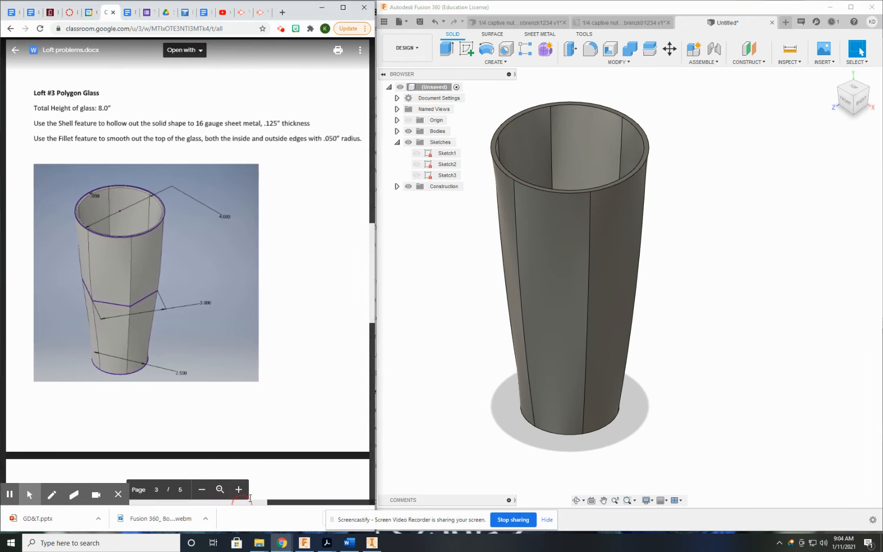
pyautogui.click(591, 49)
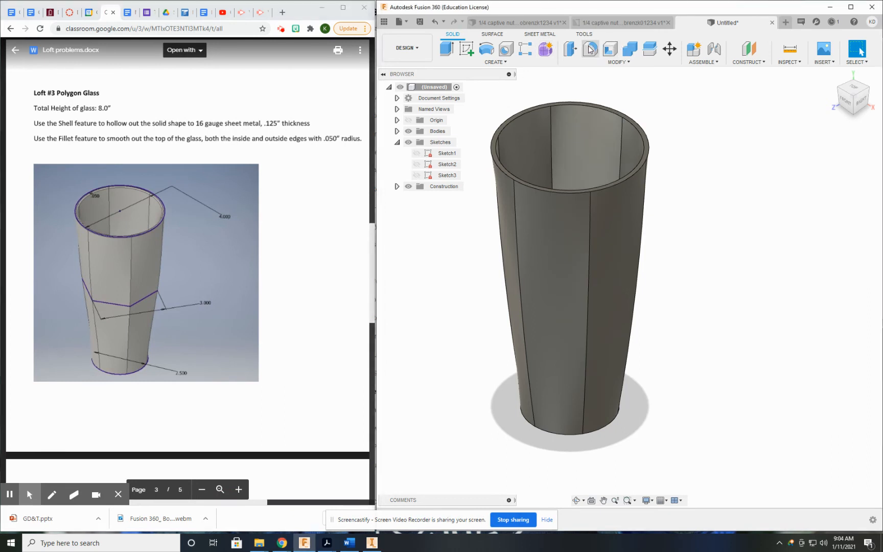
pyautogui.click(642, 135)
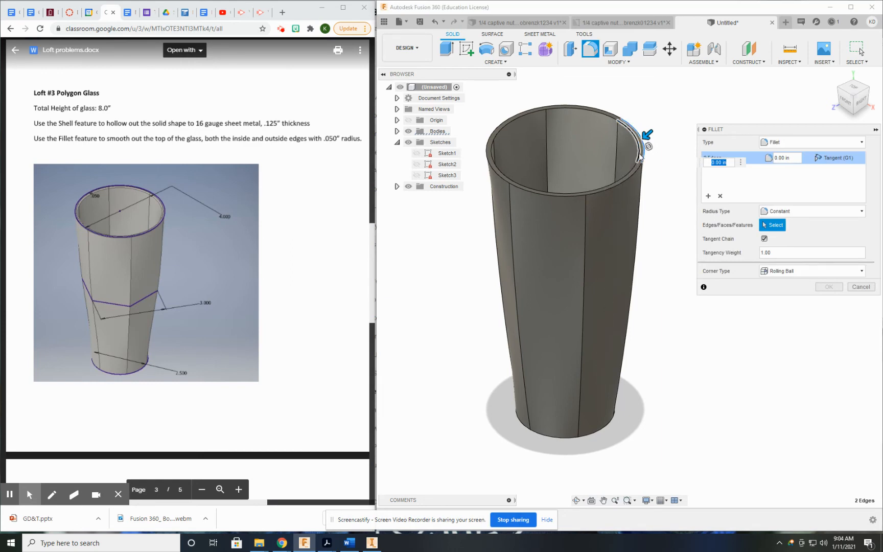
pyautogui.click(626, 175)
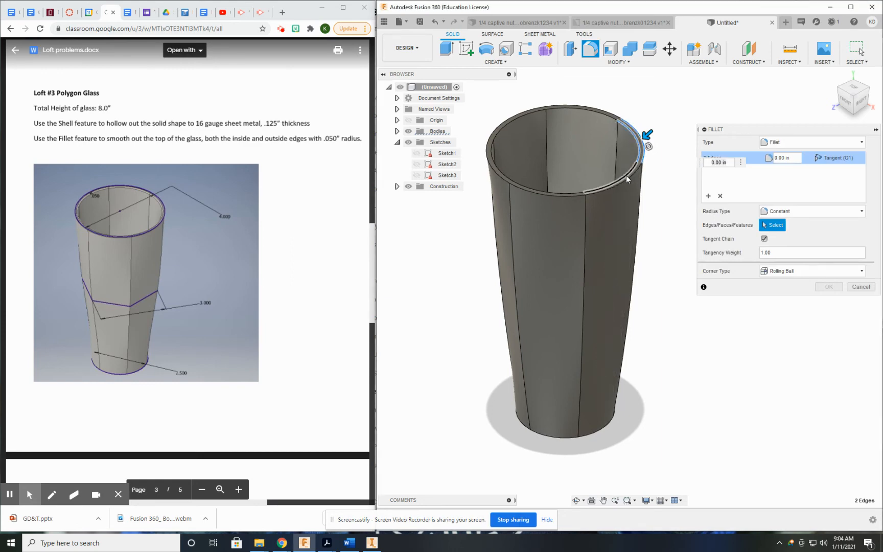
pyautogui.click(562, 189)
pyautogui.click(554, 194)
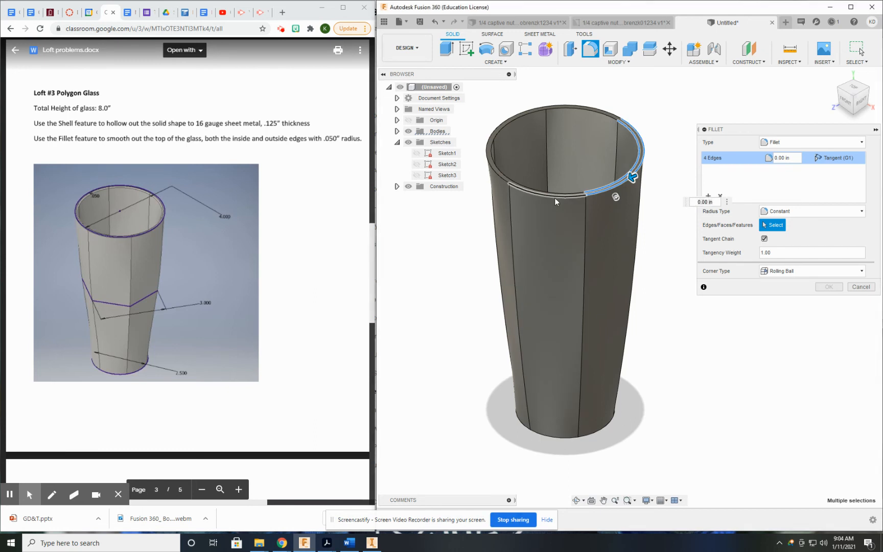
pyautogui.click(498, 175)
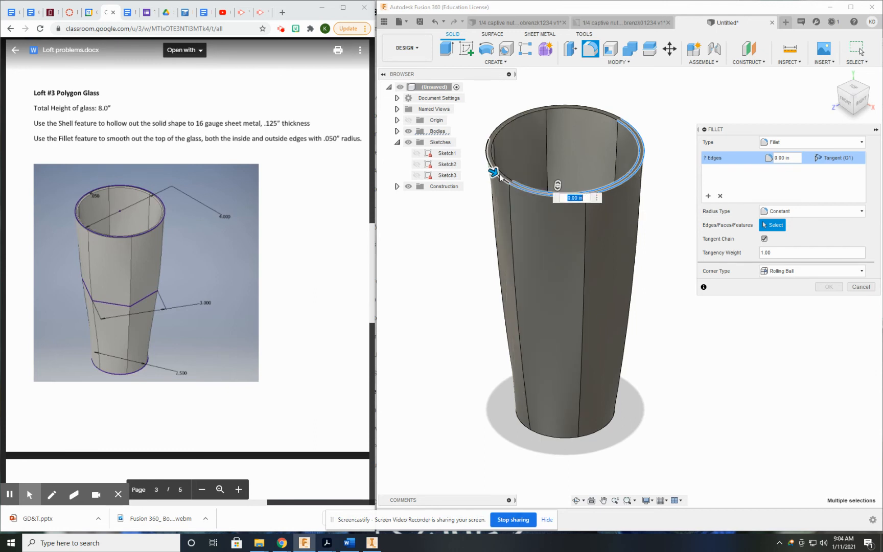
pyautogui.click(506, 121)
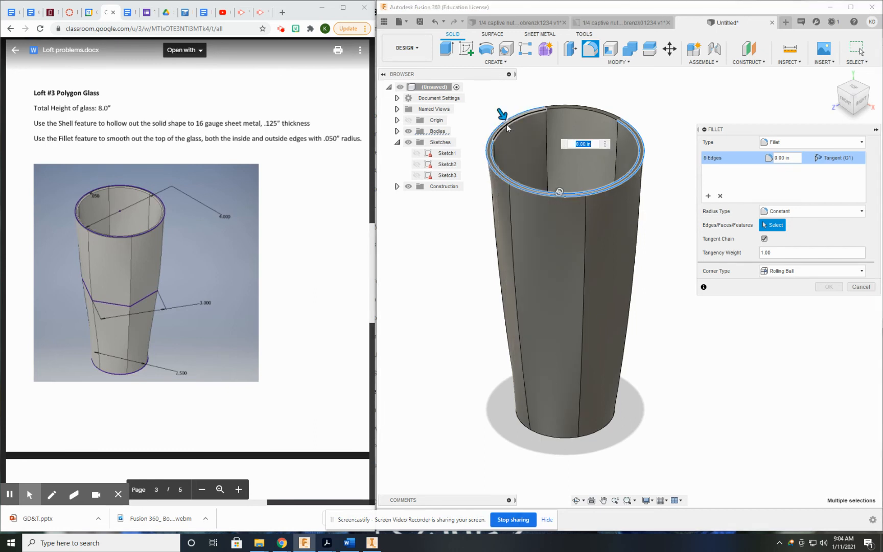
pyautogui.click(572, 108)
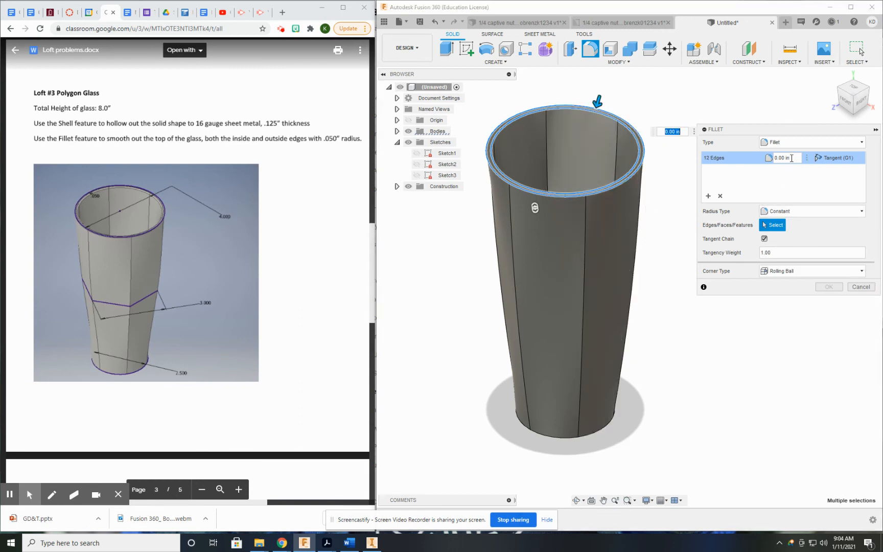
pyautogui.moveTo(791, 158); pyautogui.dragTo(612, 126)
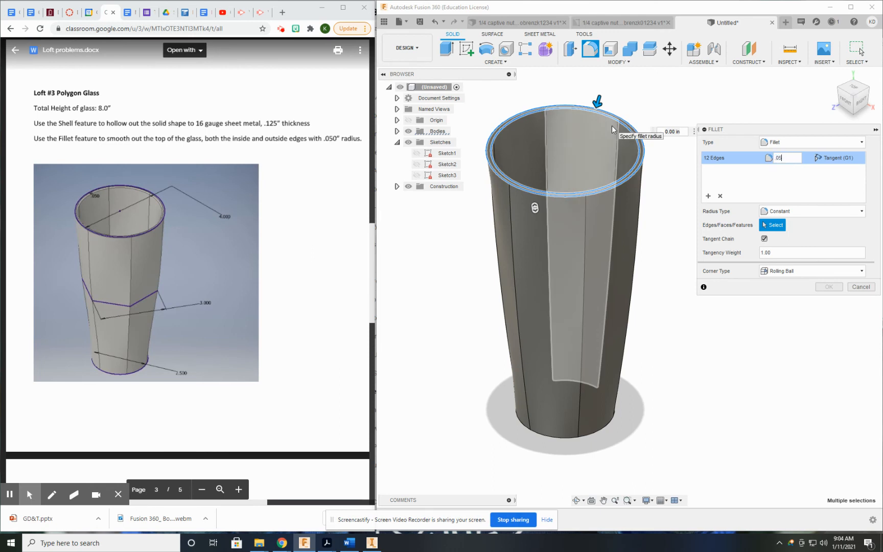
pyautogui.scroll(5, 613, 153)
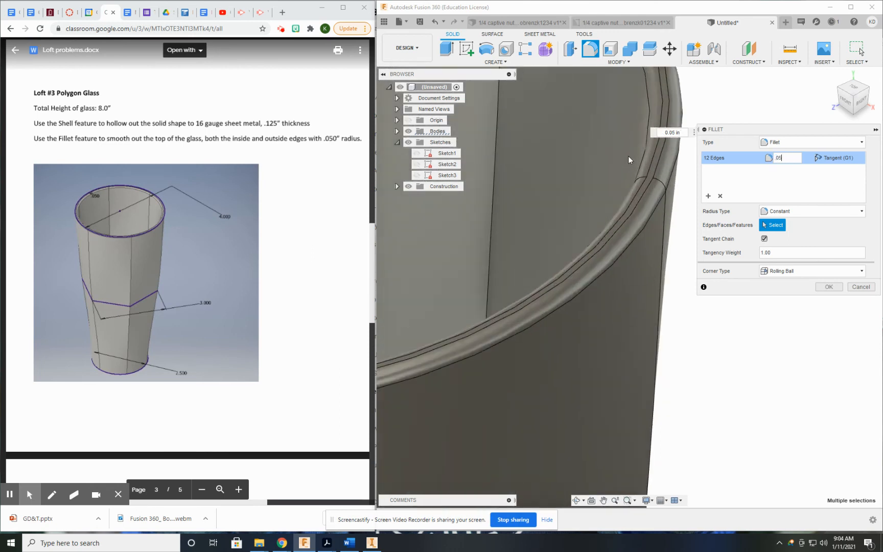
pyautogui.scroll(-5, 636, 220)
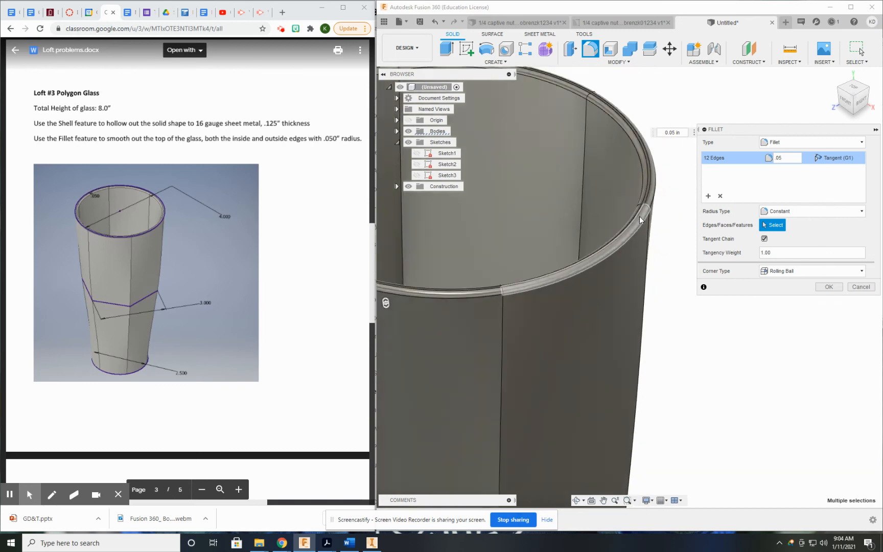
pyautogui.scroll(-3, 640, 219)
pyautogui.moveTo(550, 236)
pyautogui.keyDown('shift'); pyautogui.mouseDown(button='middle')
pyautogui.moveTo(605, 223)
pyautogui.moveTo(539, 233)
pyautogui.mouseUp(button='middle'); pyautogui.keyUp('shift')
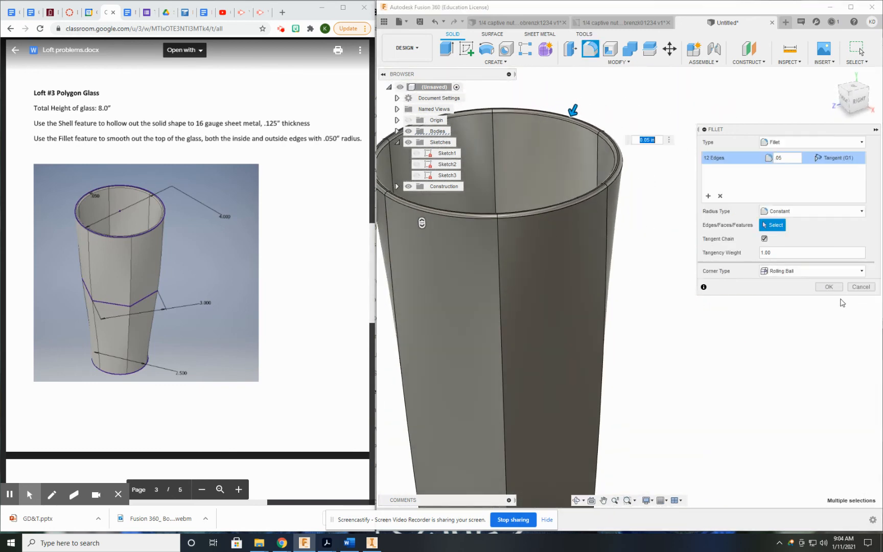
pyautogui.click(830, 288)
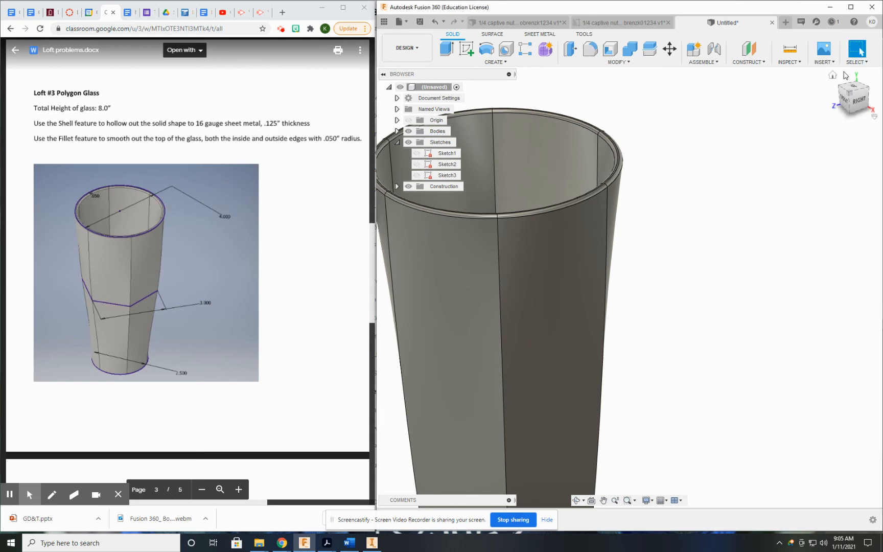
pyautogui.click(832, 75)
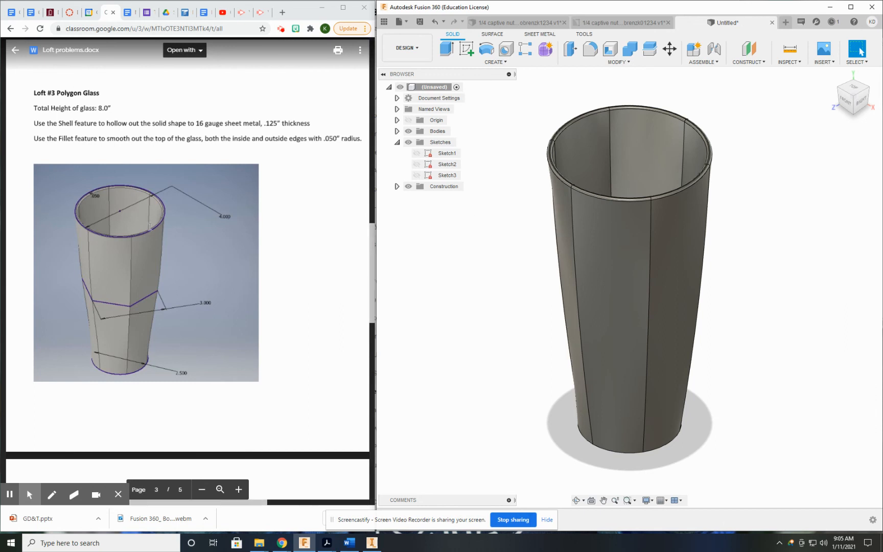
pyautogui.keyDown('shift'); pyautogui.moveTo(639, 225); pyautogui.dragTo(632, 274, button='middle'); pyautogui.keyUp('shift')
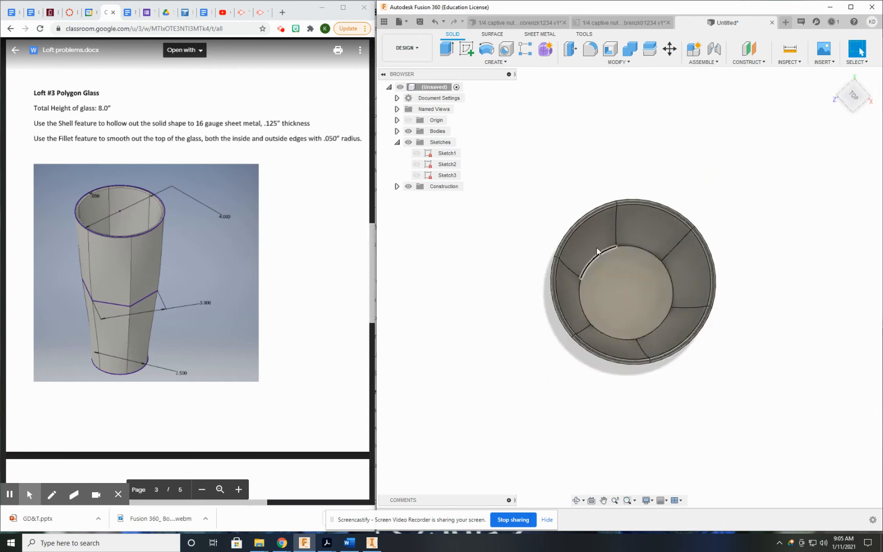
pyautogui.keyDown('shift'); pyautogui.moveTo(645, 294); pyautogui.dragTo(656, 276, button='middle'); pyautogui.keyUp('shift')
pyautogui.click(833, 75)
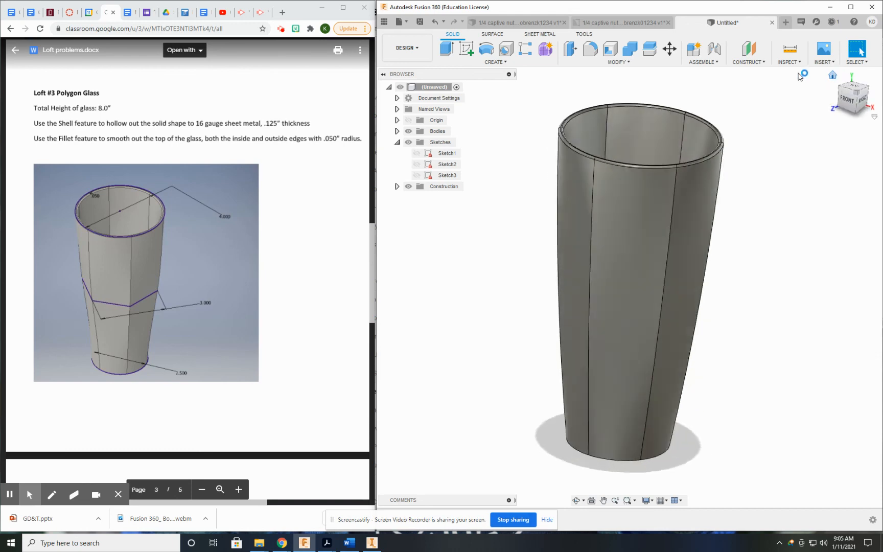